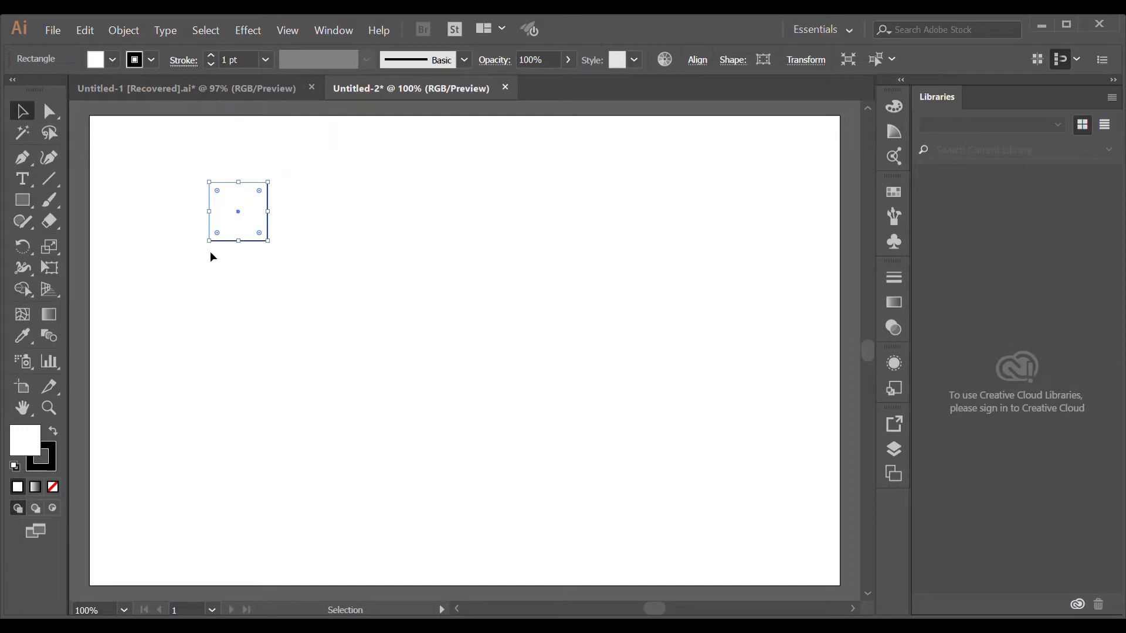
- Rotate the square into a diamond at the artboard's top-left corner and copy it alongside to the right
left_click_drag(277, 251, 214, 190)
key("ctrl+z")
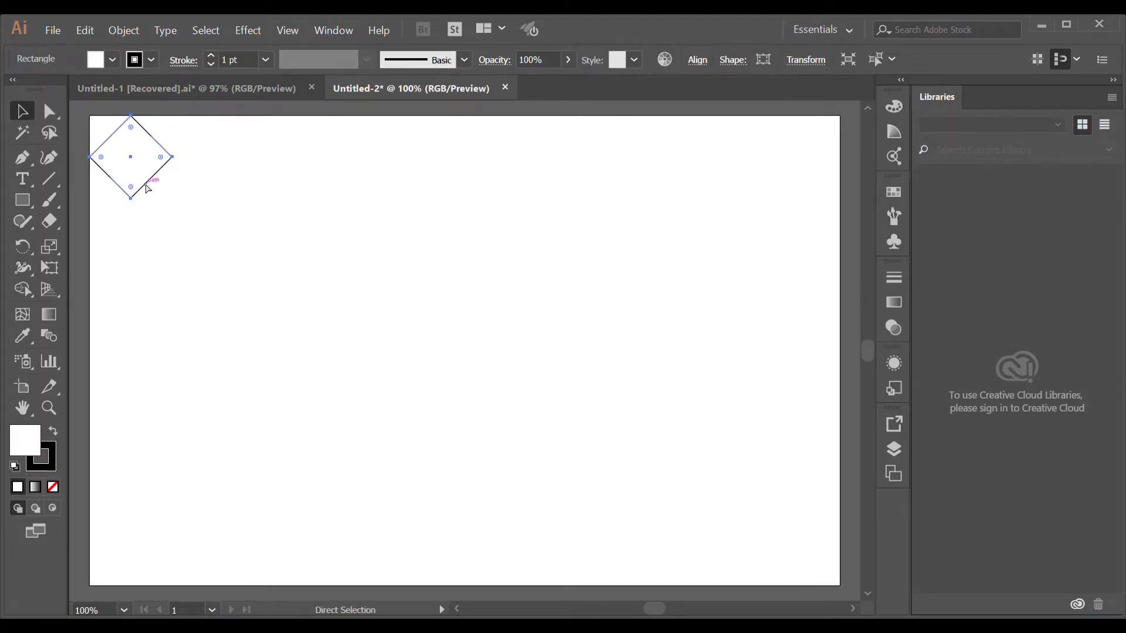
left_click_drag(133, 181, 216, 180)
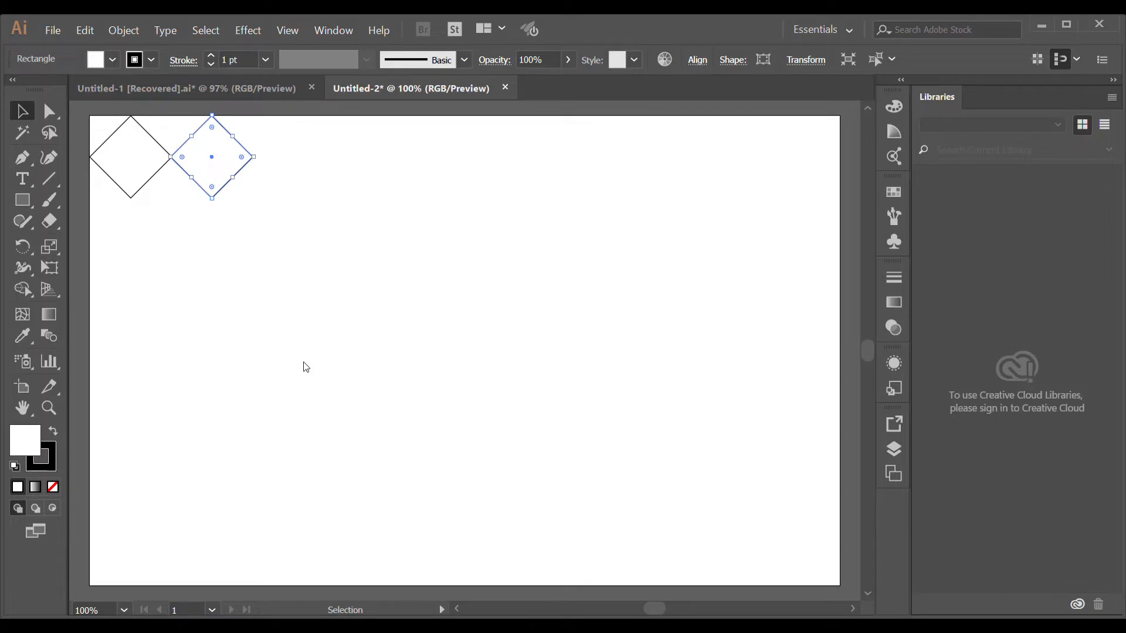
- Copy the white-and-black diamond pair to the right and repeat the copy three times to extend the row
left_click(1085, 239)
left_click(318, 214)
left_click_drag(310, 246, 299, 181)
key("alt")
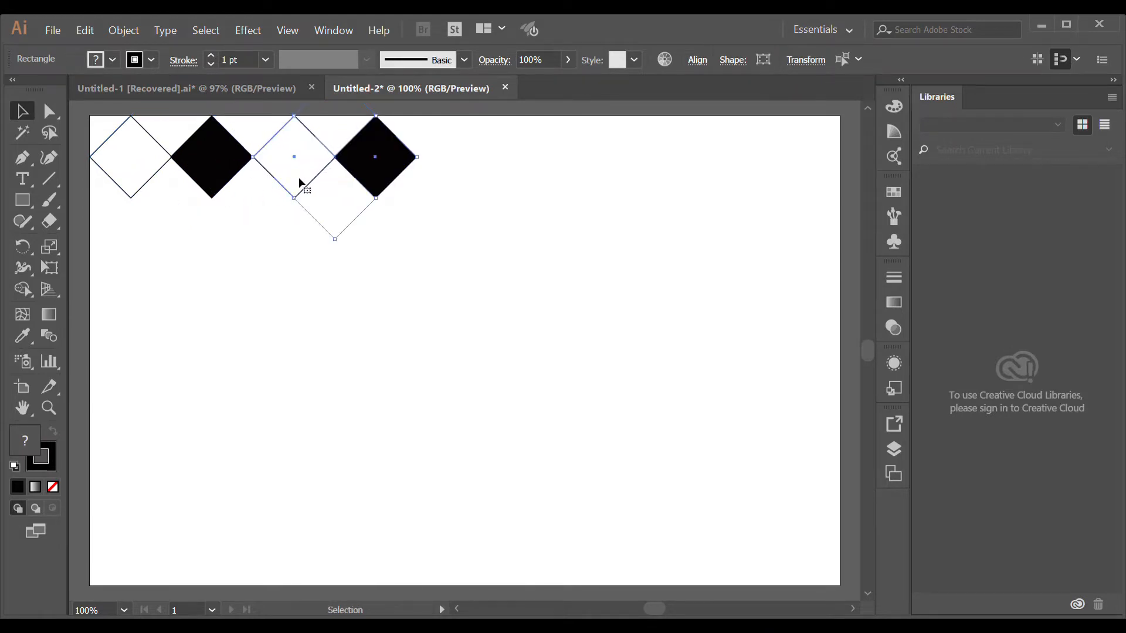
key("ctrl+d")
key("ctrl+d")
key("ctrl+d")
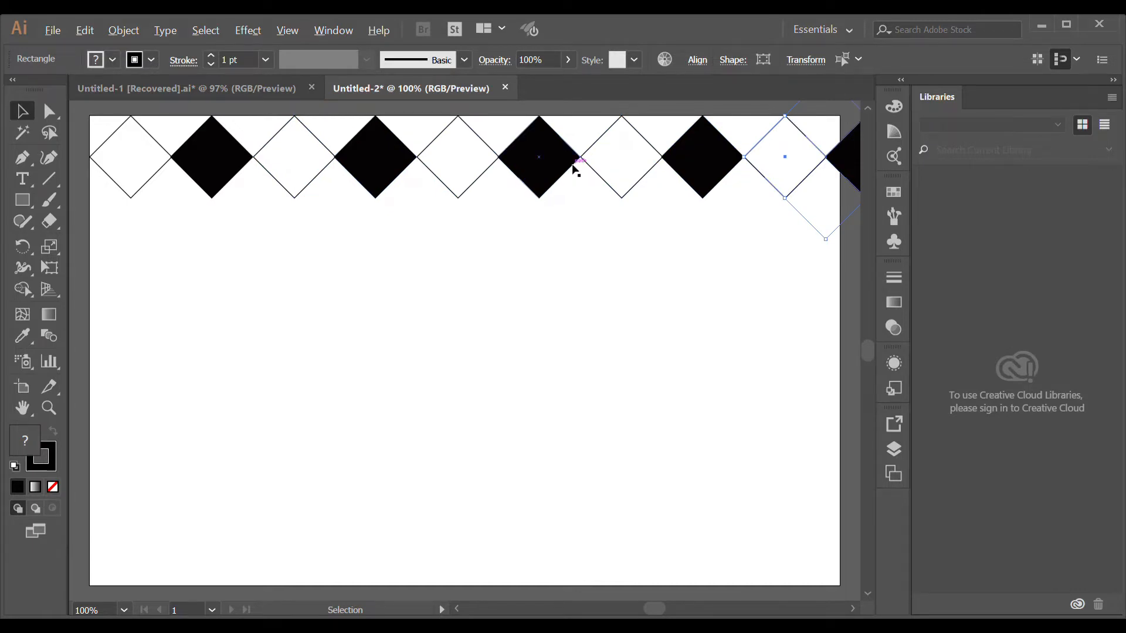
- Delete the overflowing diamond at the right end of the row
scroll(573, 170, "down", 1)
left_click_drag(780, 191, 252, 157)
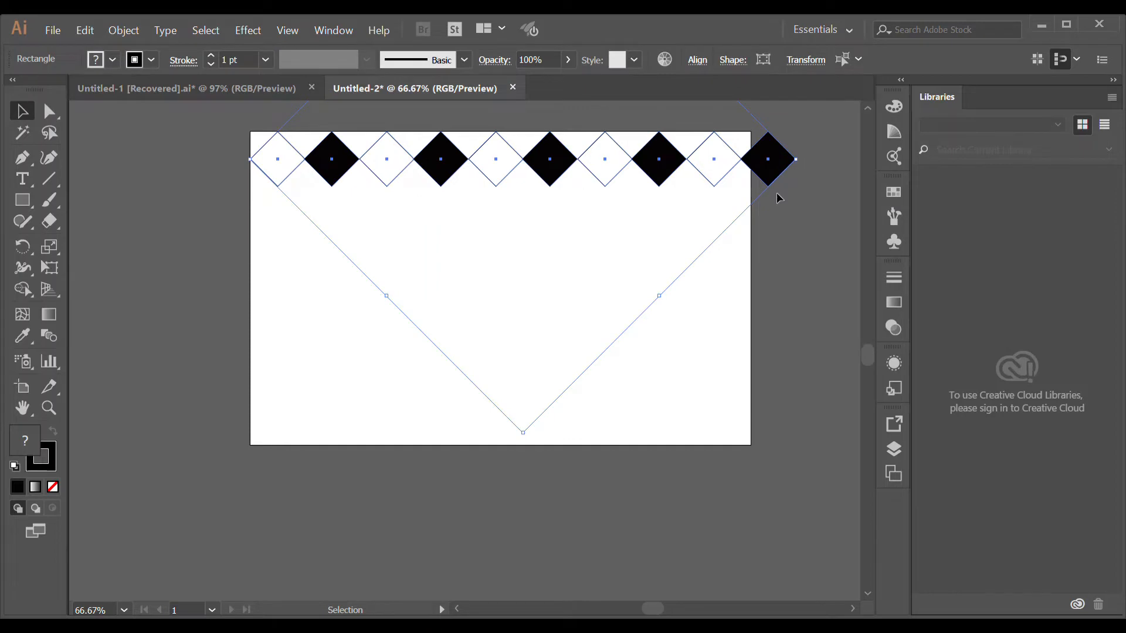
left_click(809, 229)
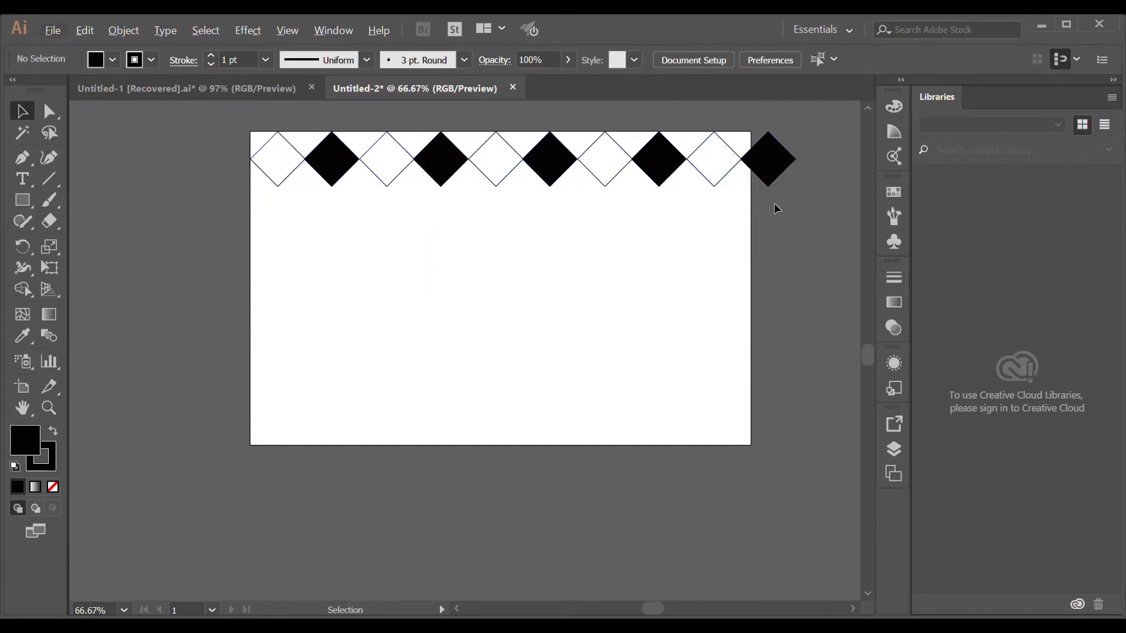
scroll(775, 199, "up", 1)
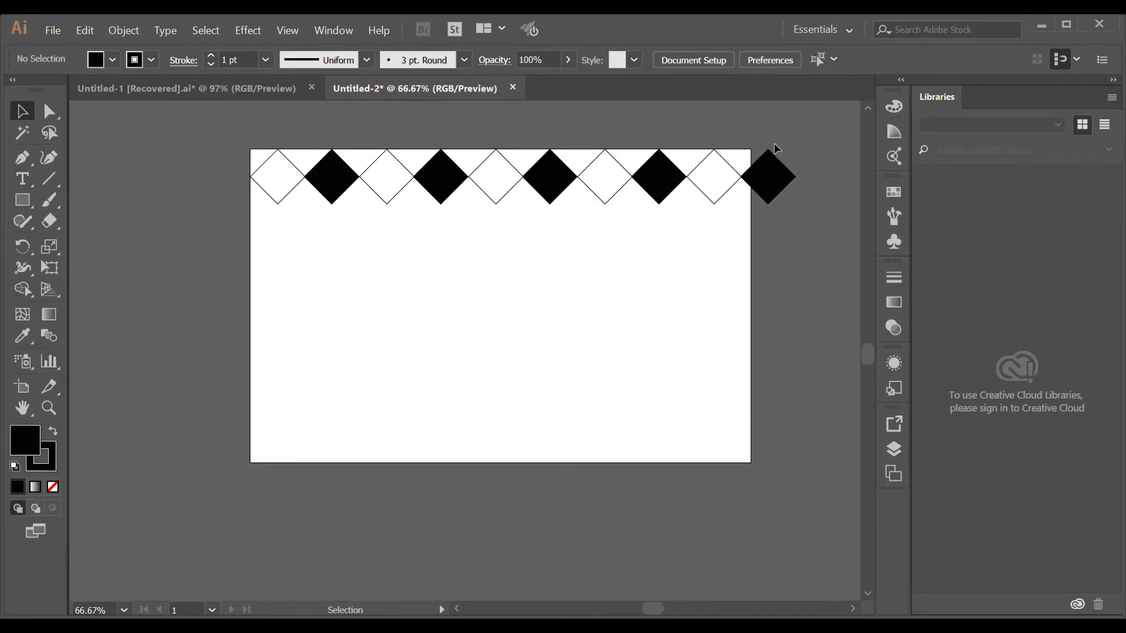
key("ctrl+0")
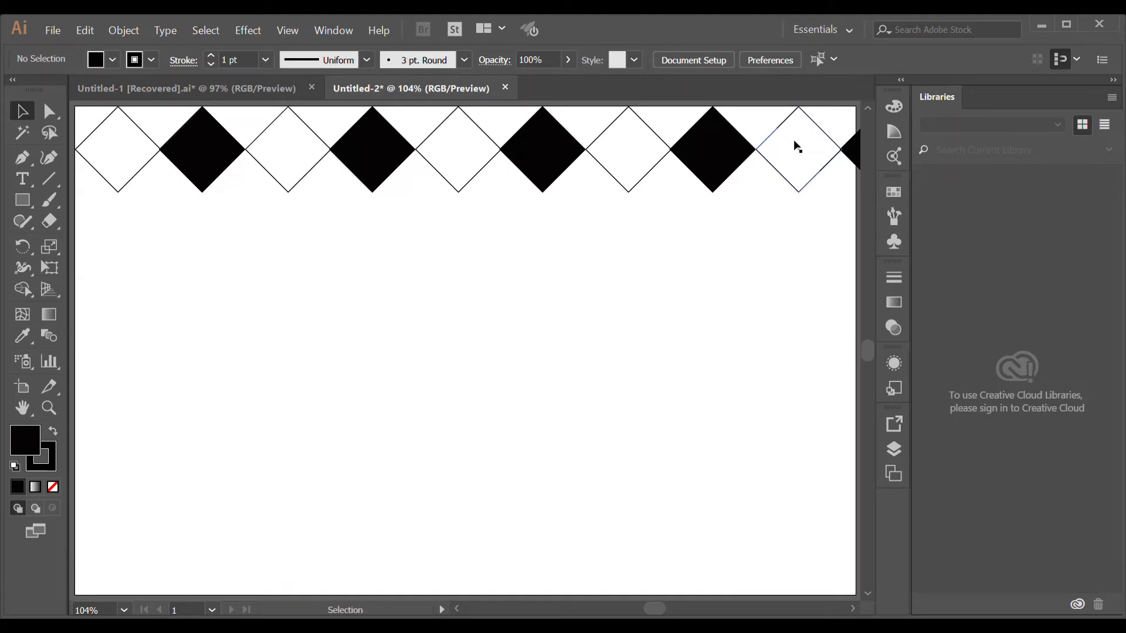
left_click(850, 153)
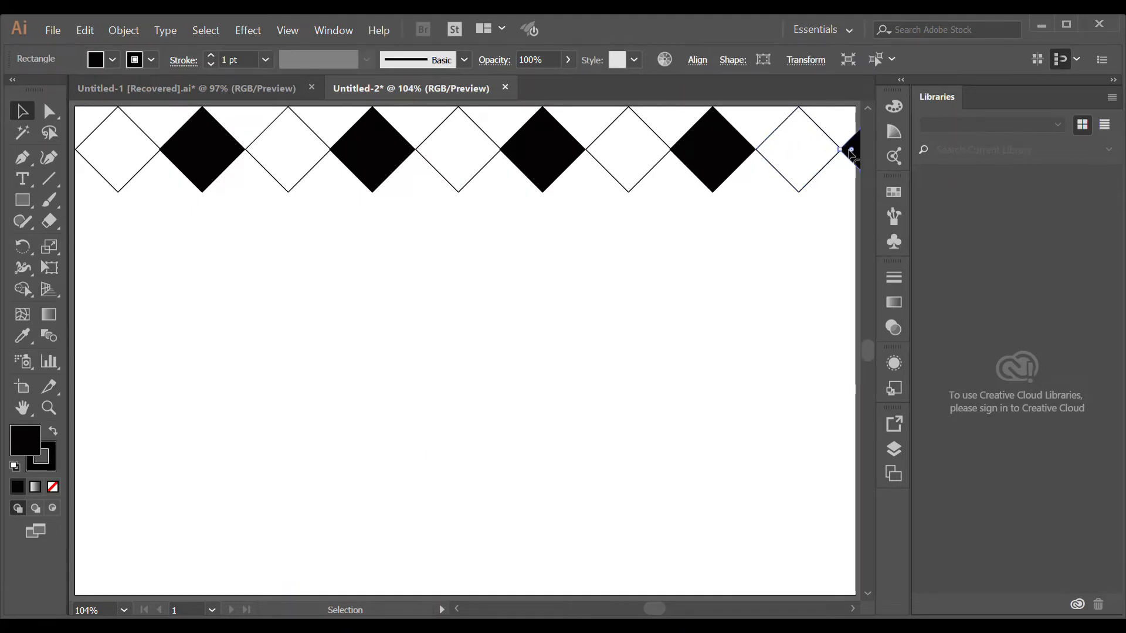
key("Delete")
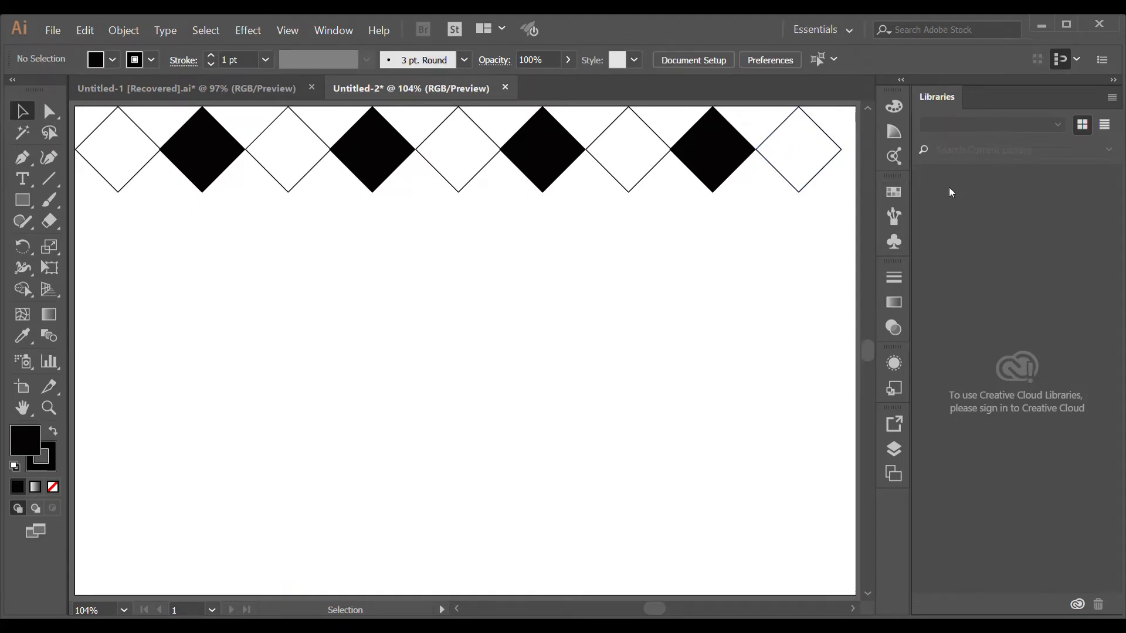
- Copy the whole diamond row downward, offset by half a tile, as a staggered second row
left_click_drag(832, 230, 102, 157)
mouse_move(168, 208)
left_mouse_down()
mouse_move(162, 225)
mouse_move(171, 222)
left_mouse_up()
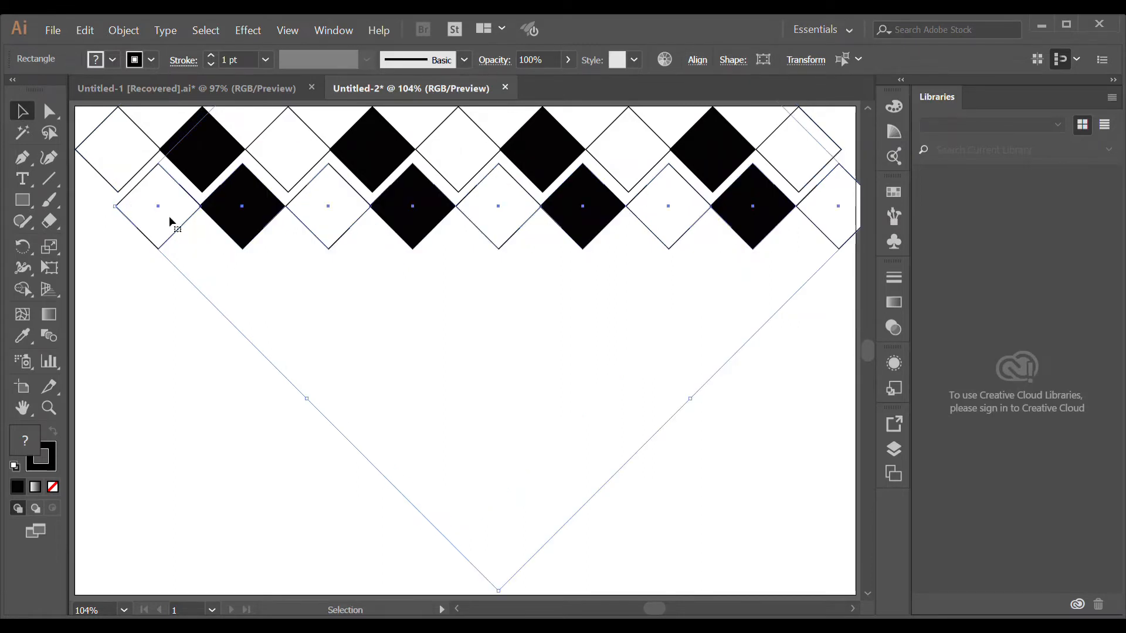
left_click(790, 386)
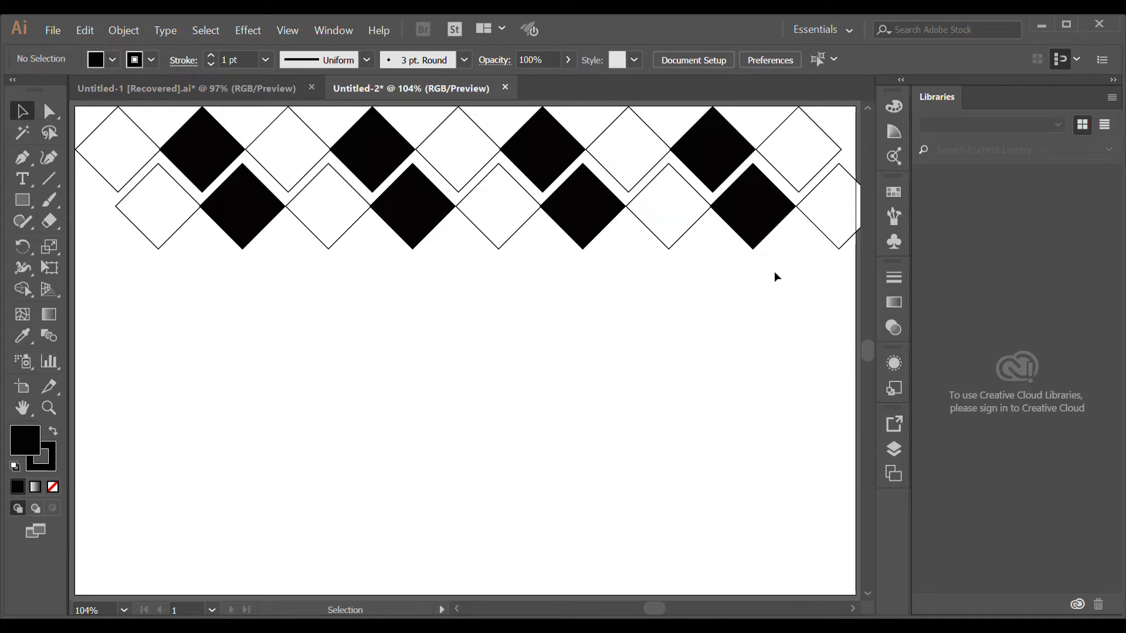
- Copy both diamond rows downward and repeat the duplication to fill the artboard with the pattern
left_click_drag(836, 275, 121, 284)
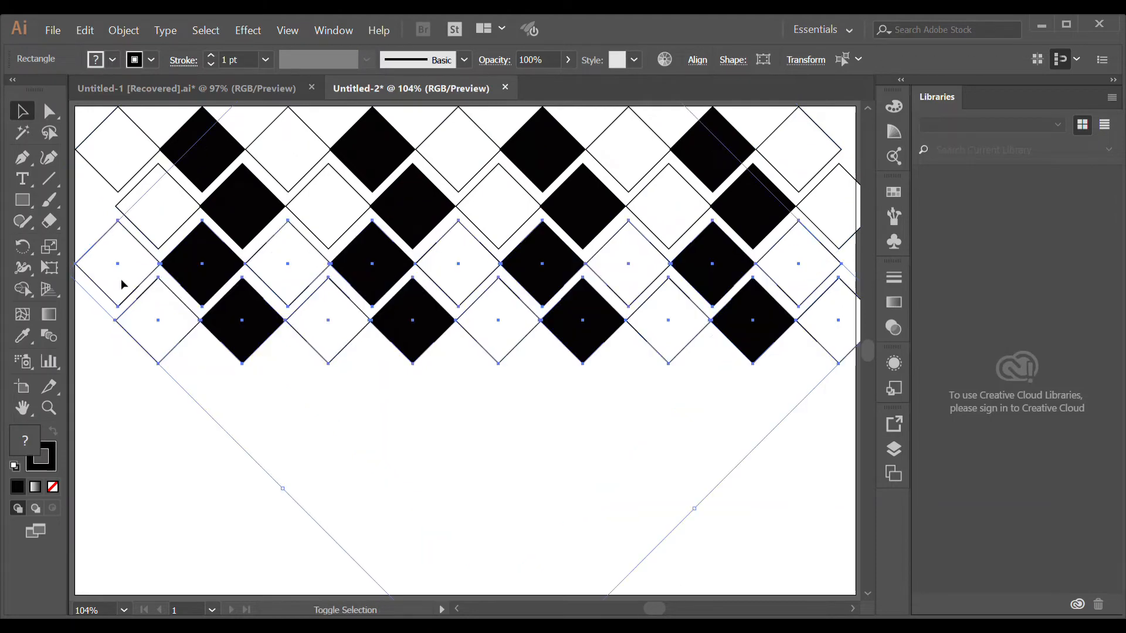
key("ctrl+d")
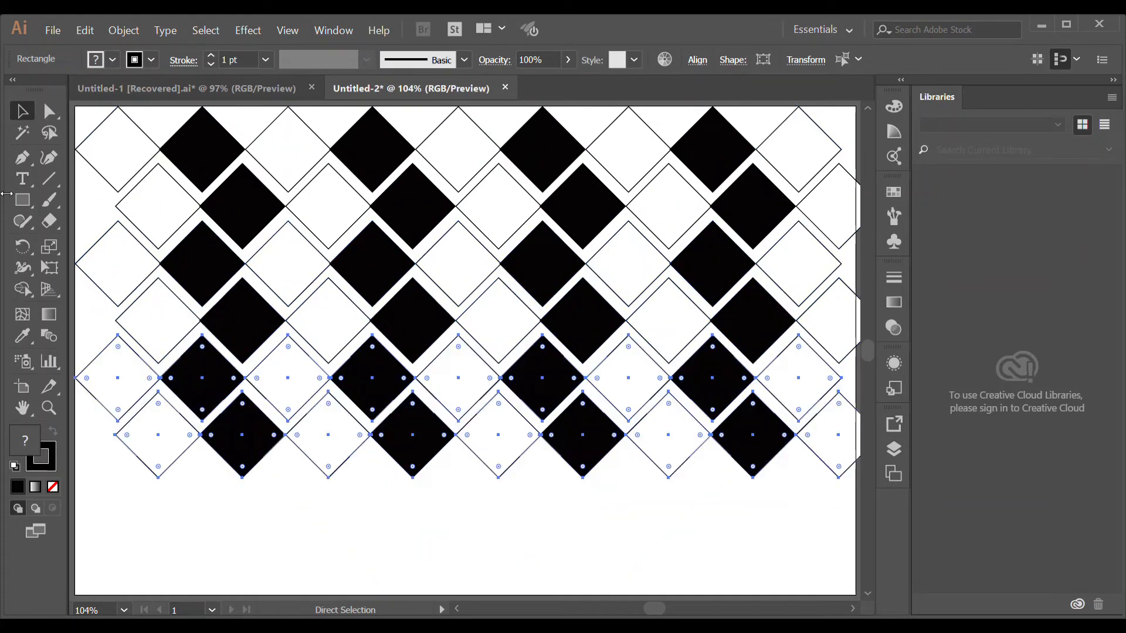
key("ctrl+d")
left_click_drag(266, 292, 265, 279)
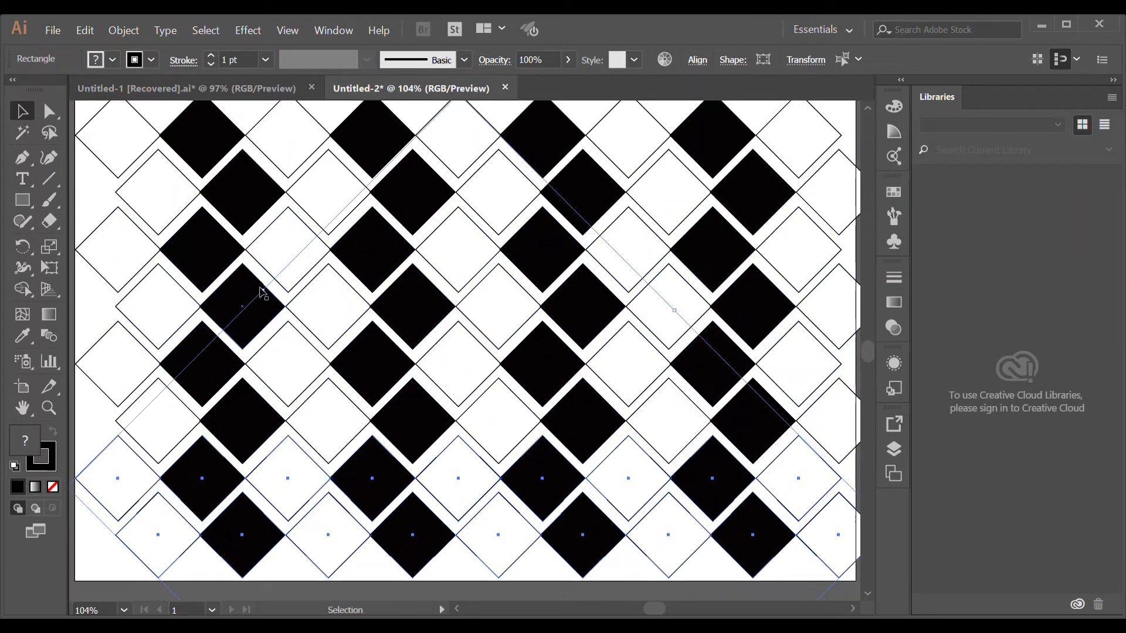
key("ctrl+0")
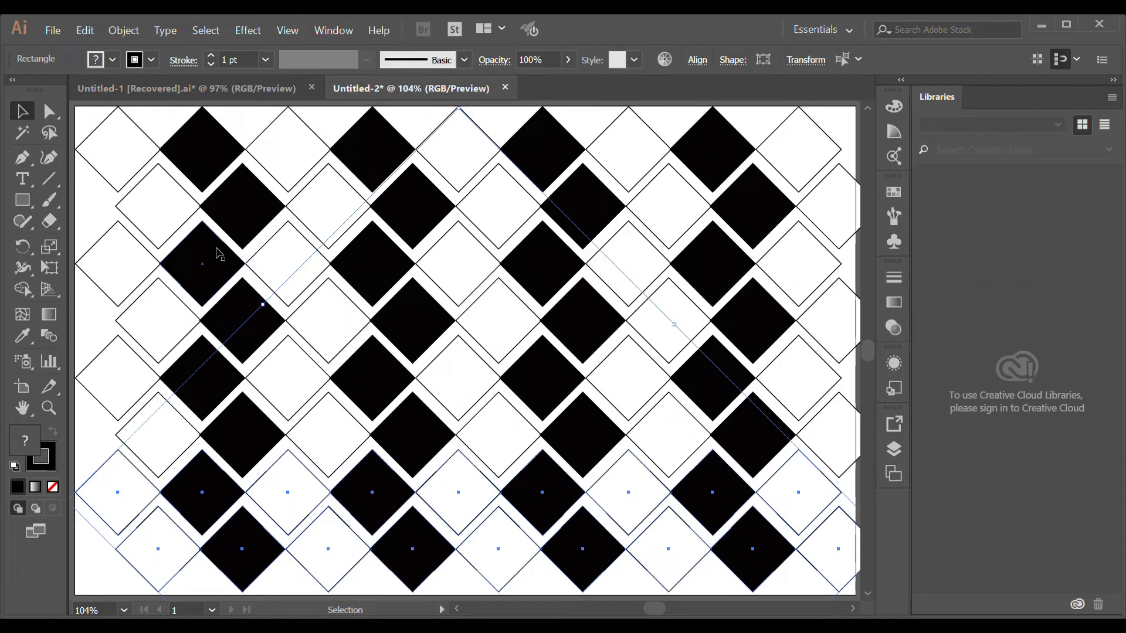
left_click(840, 118)
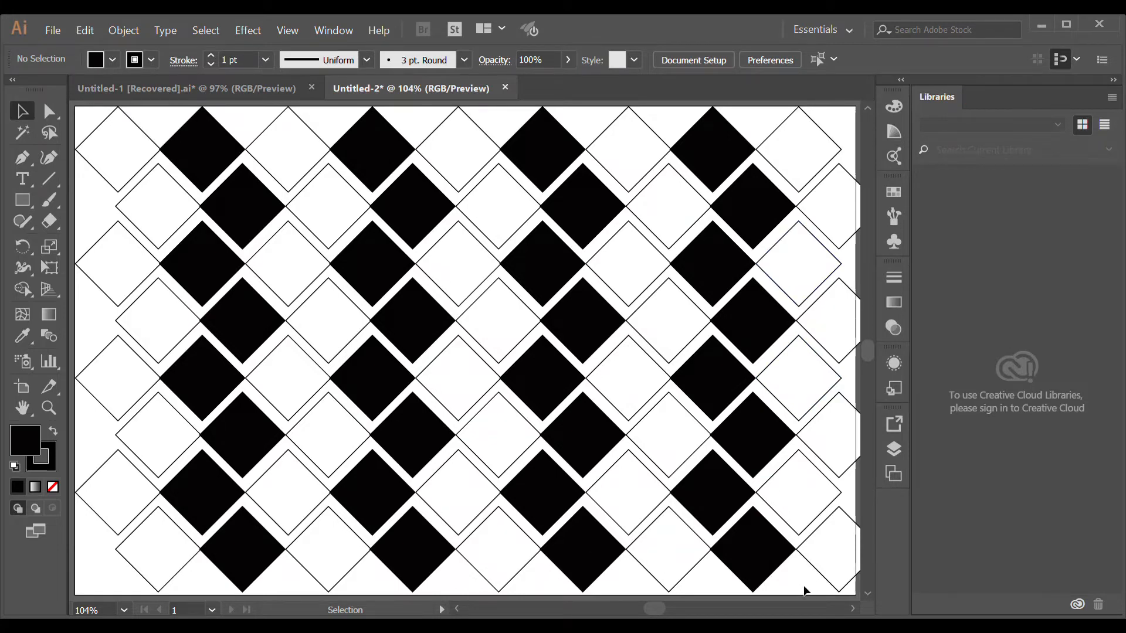
- Open a new document and draw a small square near the top-left of the artboard
key("a")
key("ctrl+alt+n")
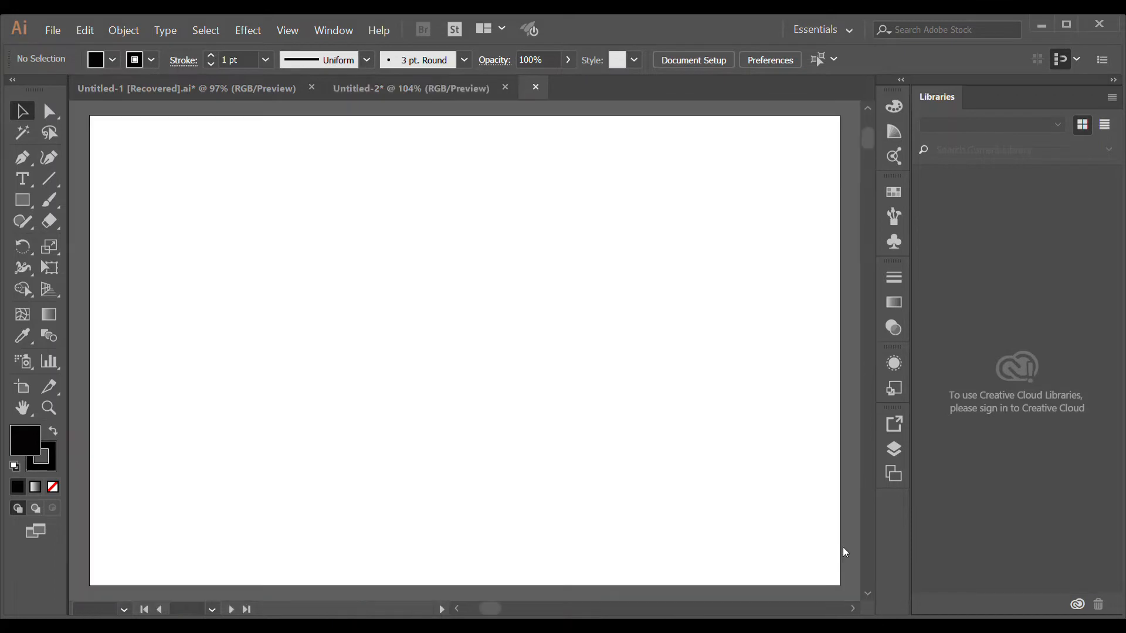
left_click(23, 203)
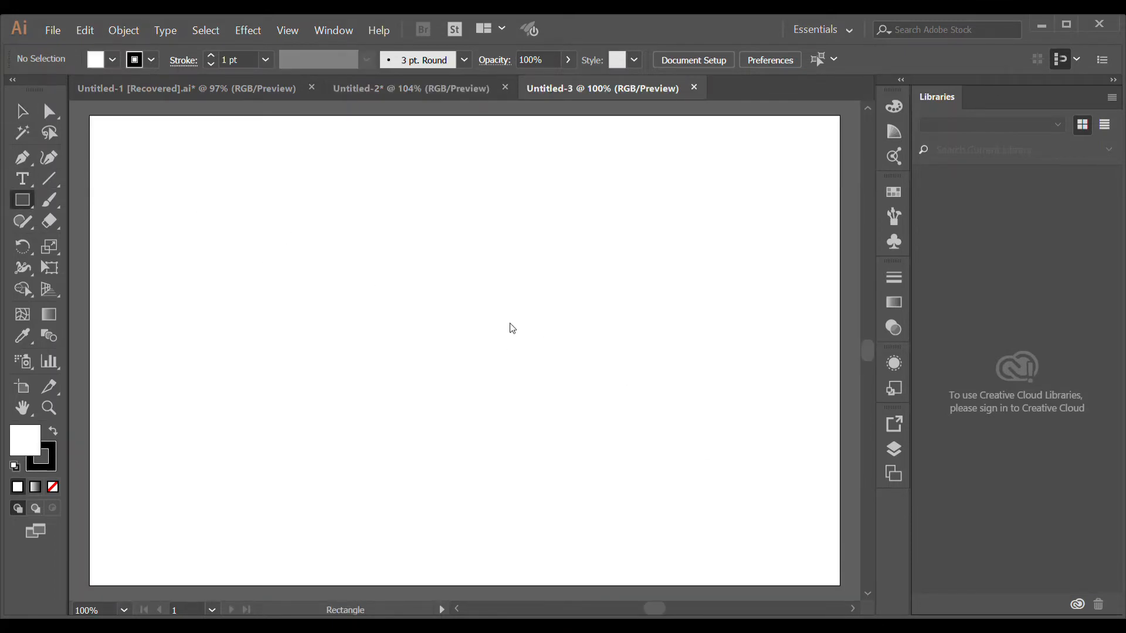
left_click_drag(235, 209, 294, 268)
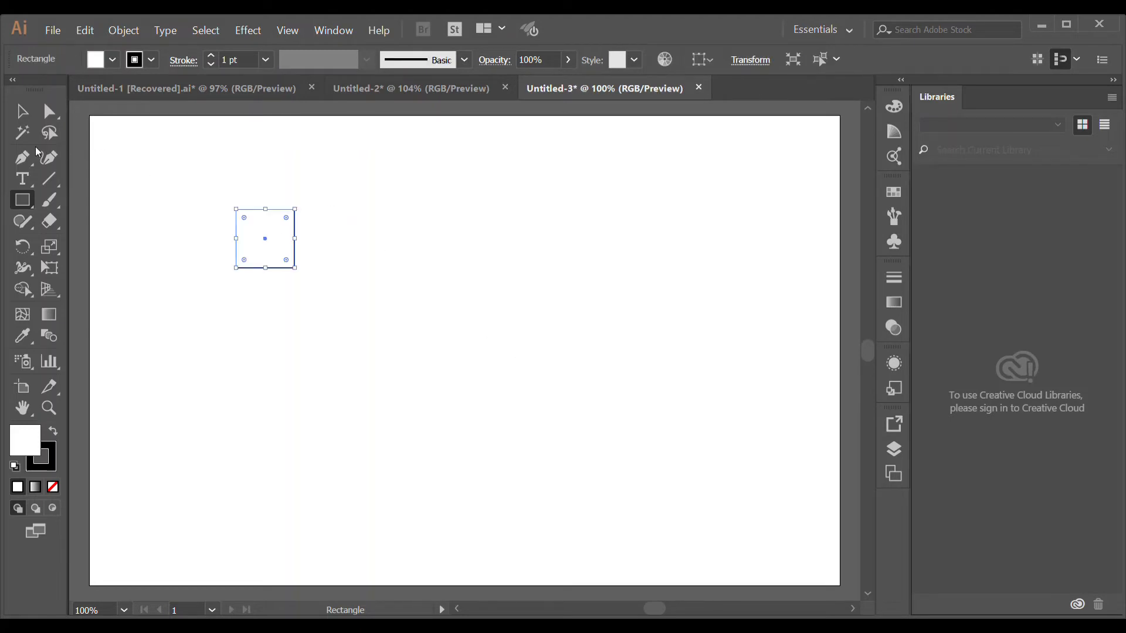
- Rotate the square 45 degrees into a diamond and round its corners
left_click(23, 113)
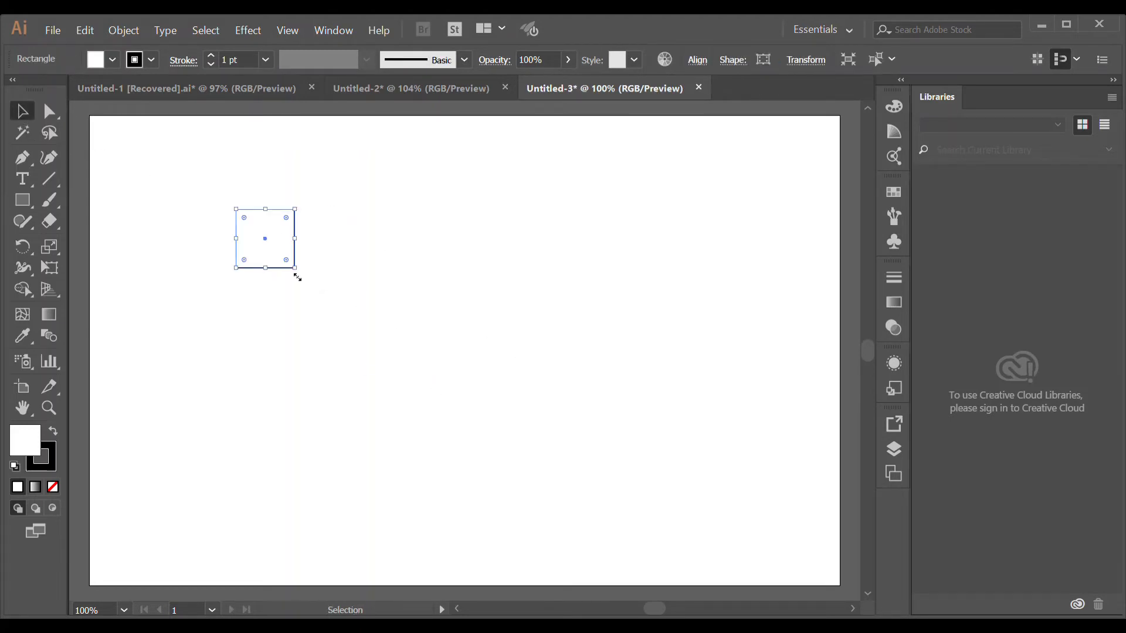
left_click_drag(305, 282, 270, 276)
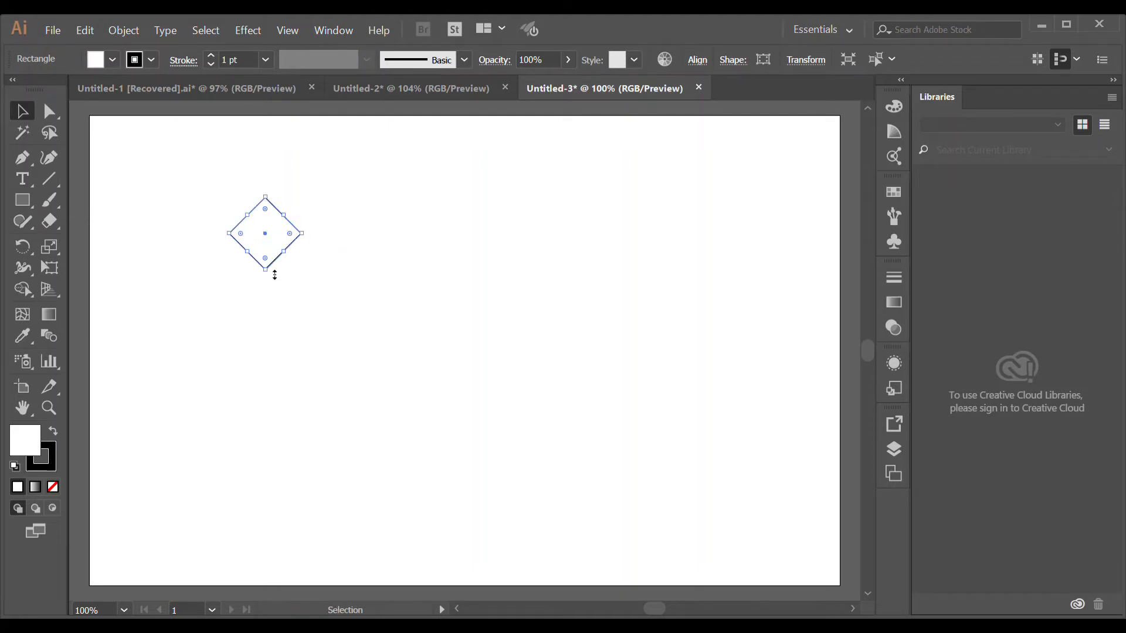
left_click_drag(272, 283, 272, 253)
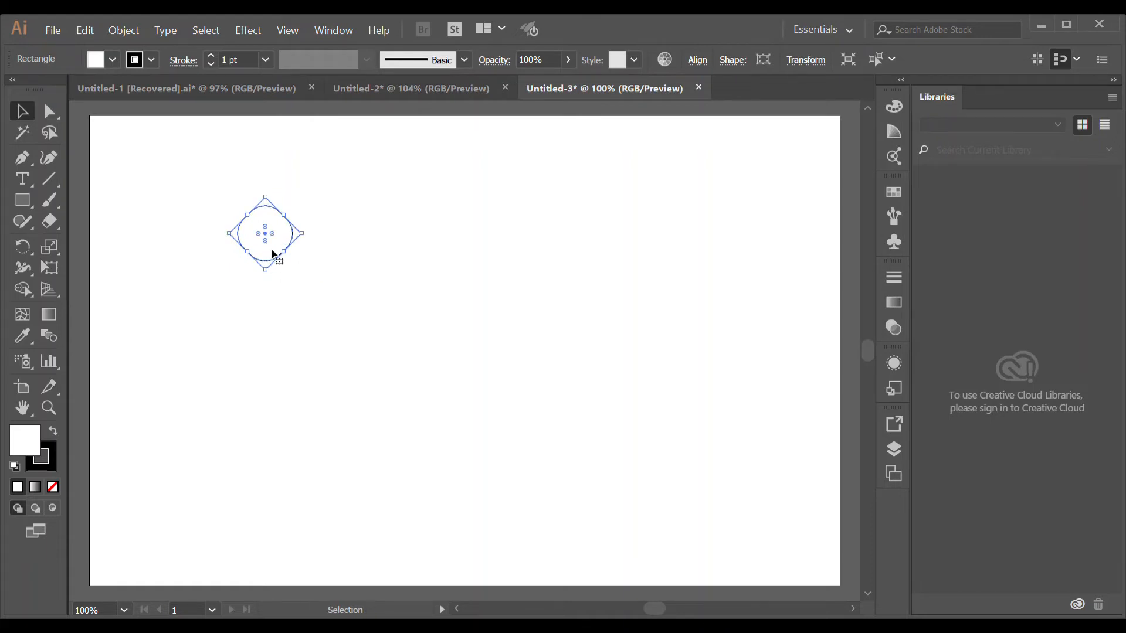
left_click(319, 257)
left_click(271, 249)
- Increase the rounded diamond's stroke weight to 13 pt
left_click(211, 57)
left_click(211, 56)
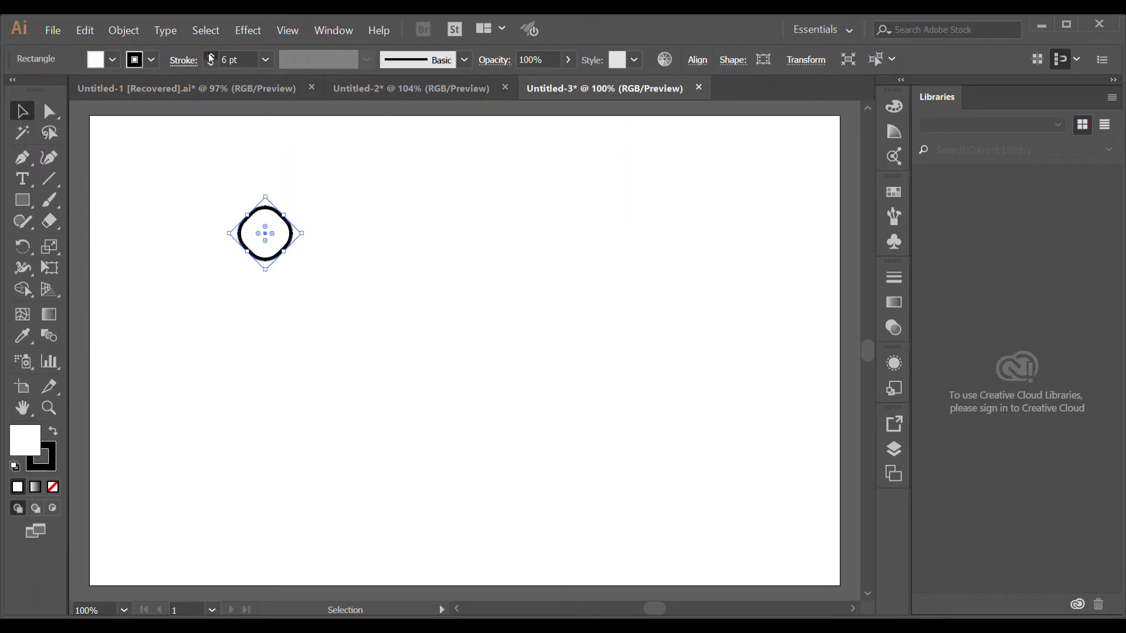
left_click(210, 57)
left_click(211, 56)
left_click(211, 57)
left_click(325, 262)
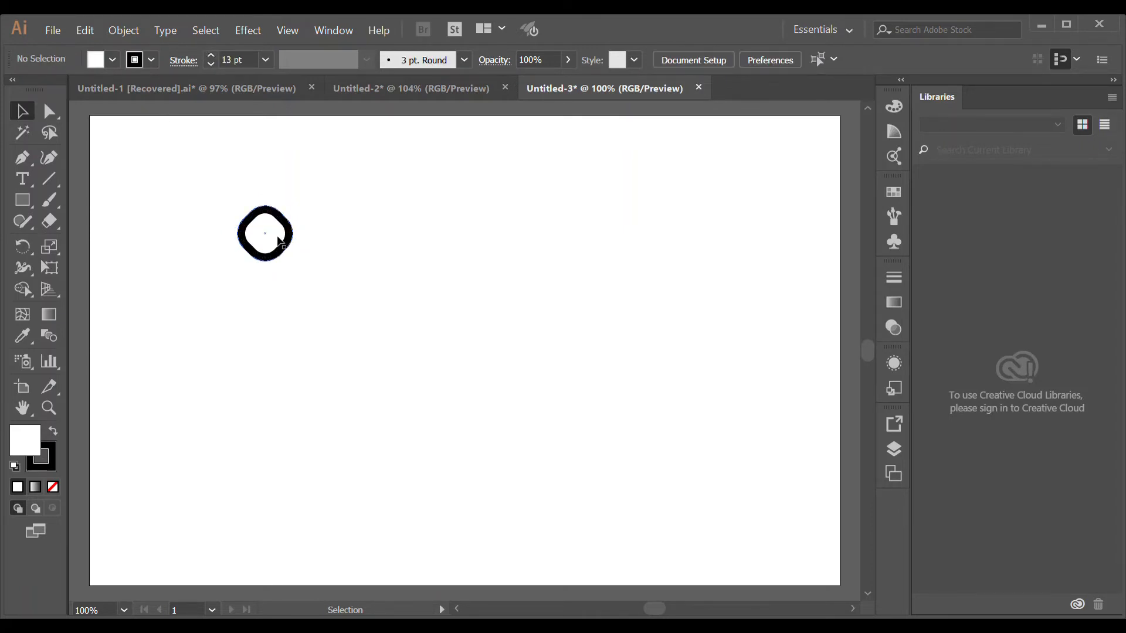
- Copy the rounded diamond 100 px to the right and repeat the copy to fill the top row
mouse_move(281, 235)
left_mouse_down()
mouse_move(138, 157)
mouse_move(199, 158)
left_mouse_up()
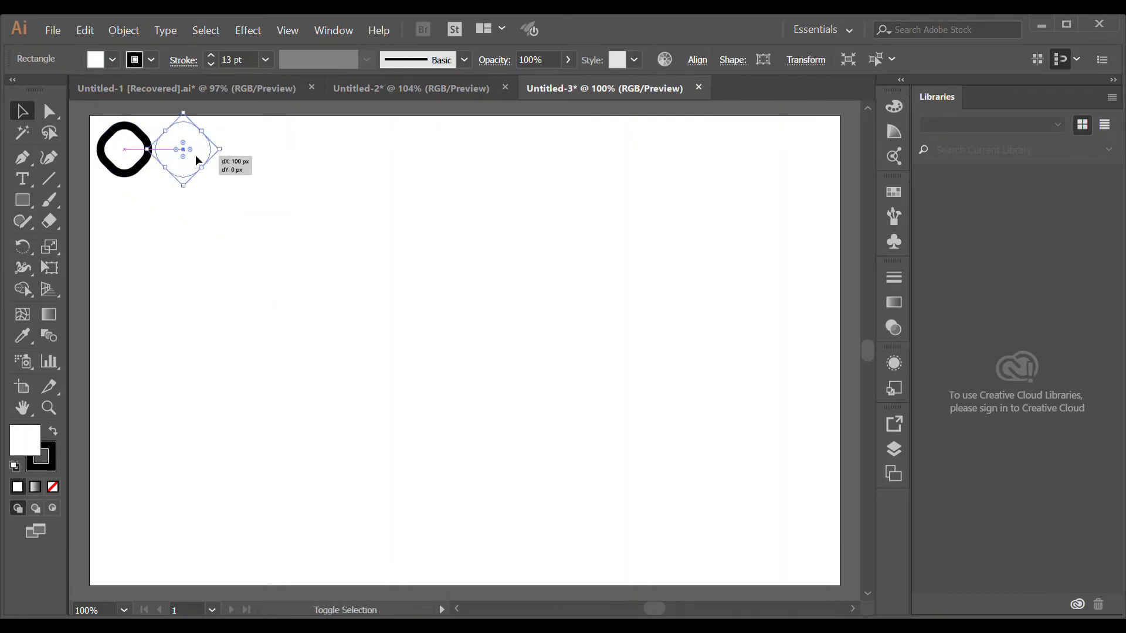
key("ctrl+d")
key("ctrl+d")
key("ctrl+d")
key("ctrl+d")
key("ctrl+d")
key("ctrl+d")
key("ctrl+d")
key("ctrl+d")
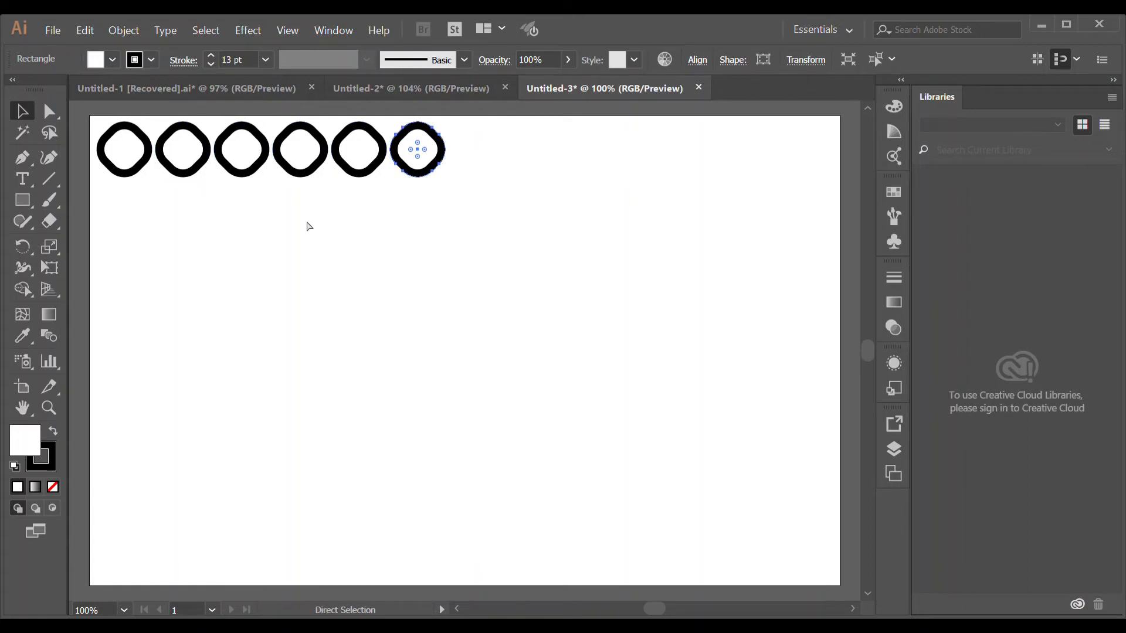
key("ctrl+d")
key("ctrl+d")
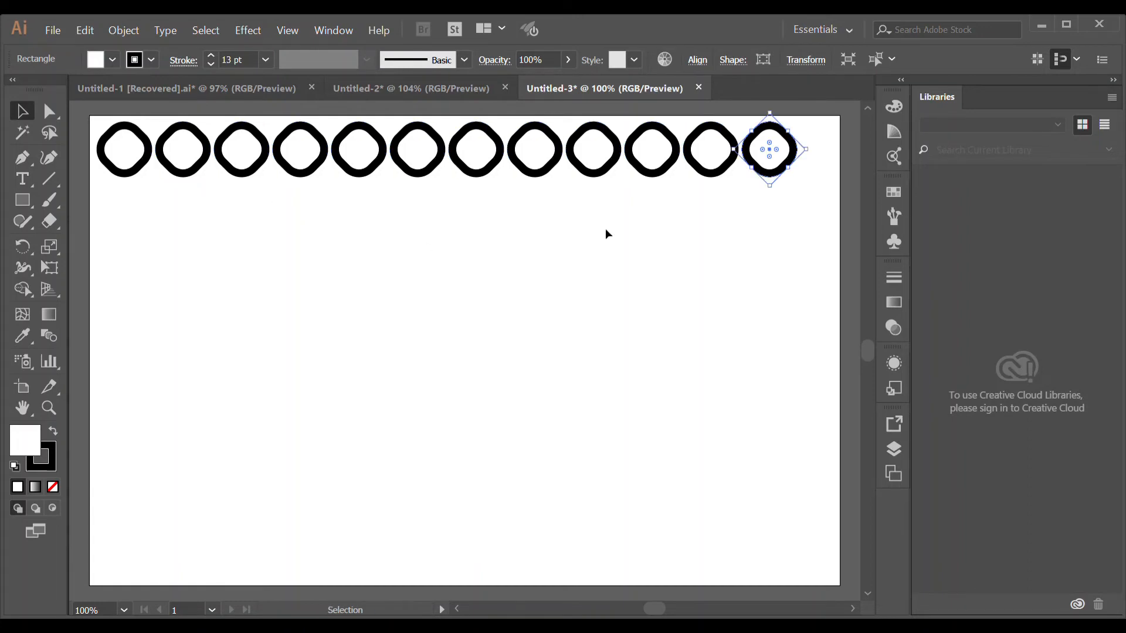
- Copy the row down as a staggered second row, then duplicate both rows downward to fill the artboard
left_click_drag(762, 191, 164, 215)
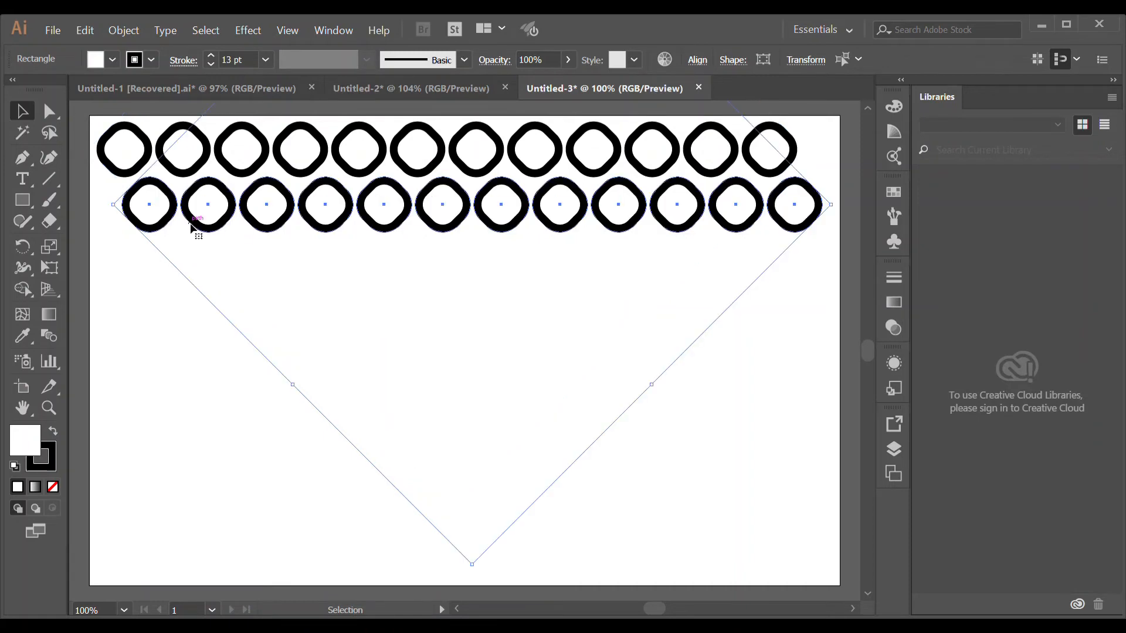
left_click_drag(825, 279, 130, 272)
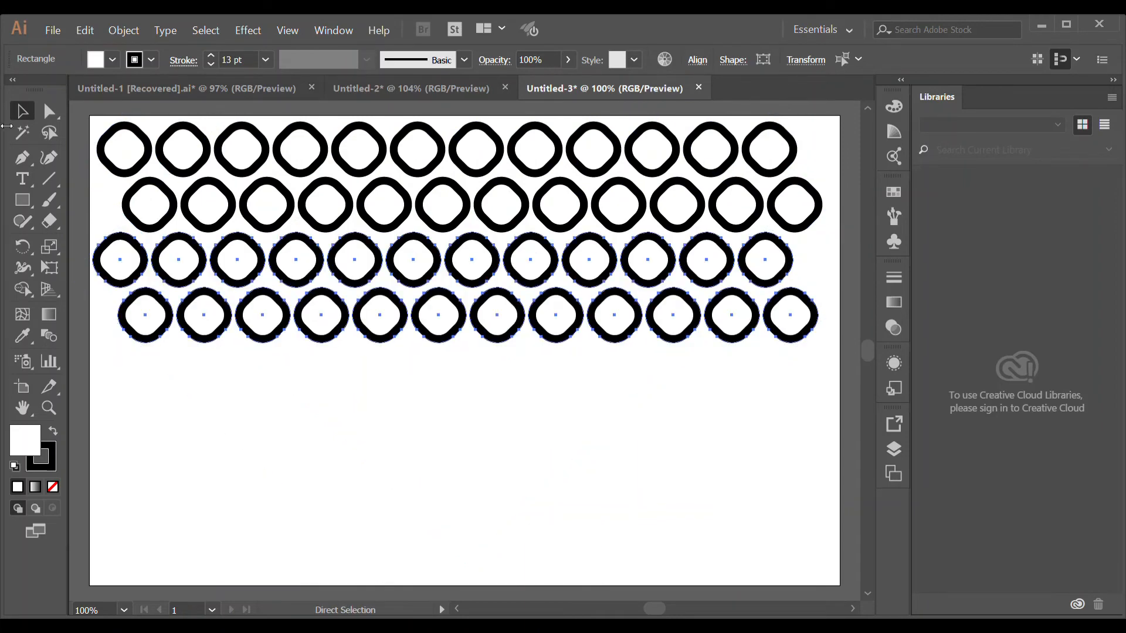
key("ctrl+d")
key("ctrl+d")
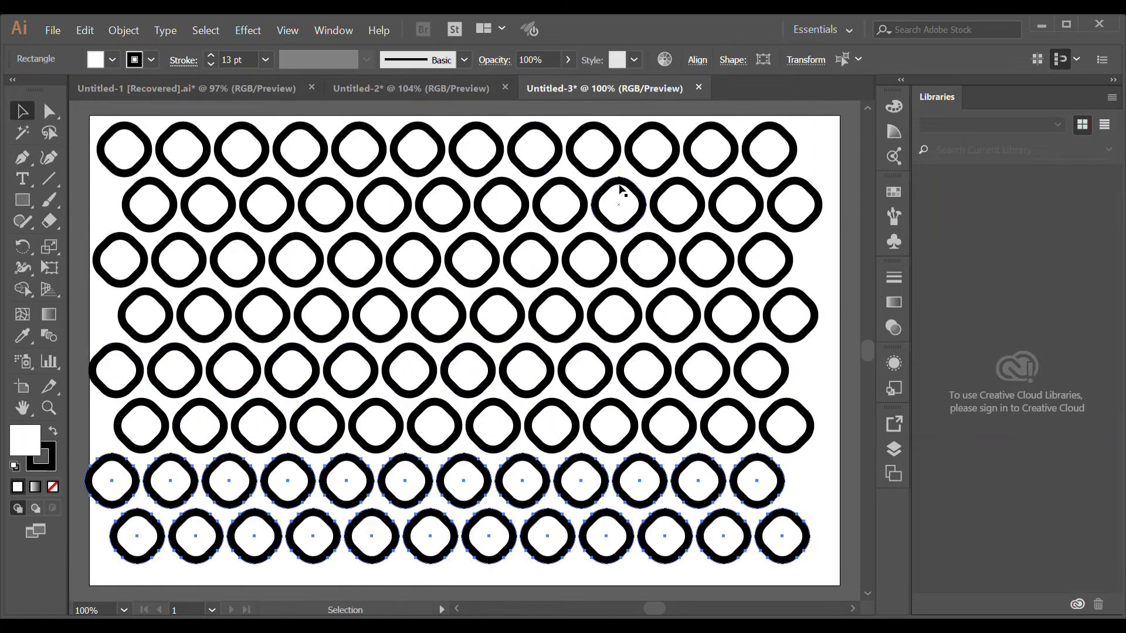
left_click(830, 476)
key("a")
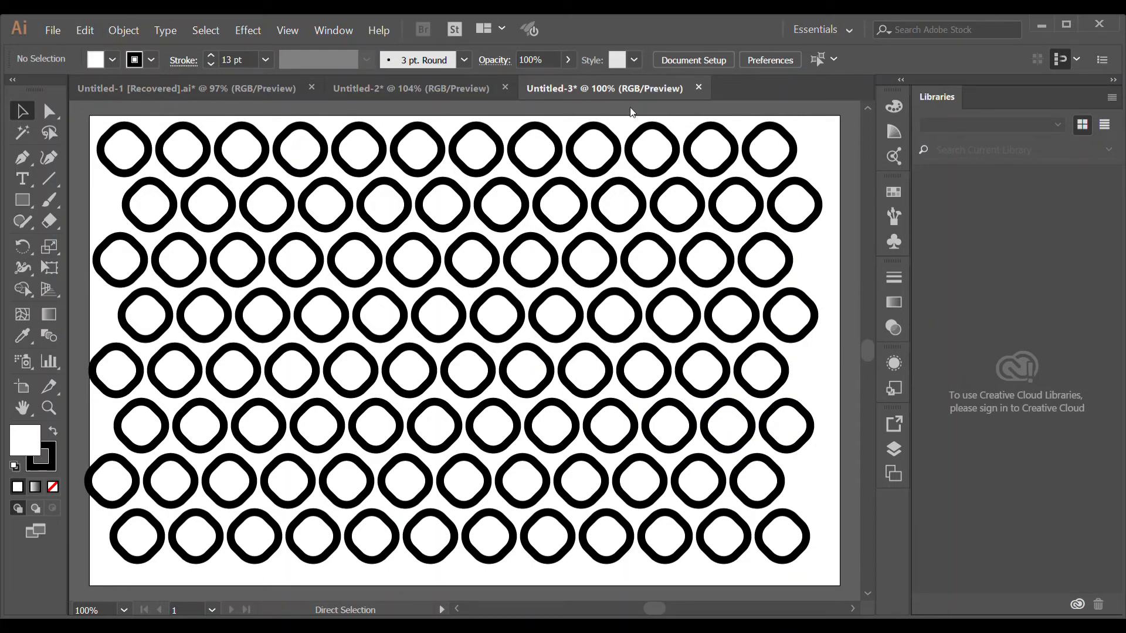
- Create a new portrait document and draw a small square in its top-left corner
left_click(903, 606)
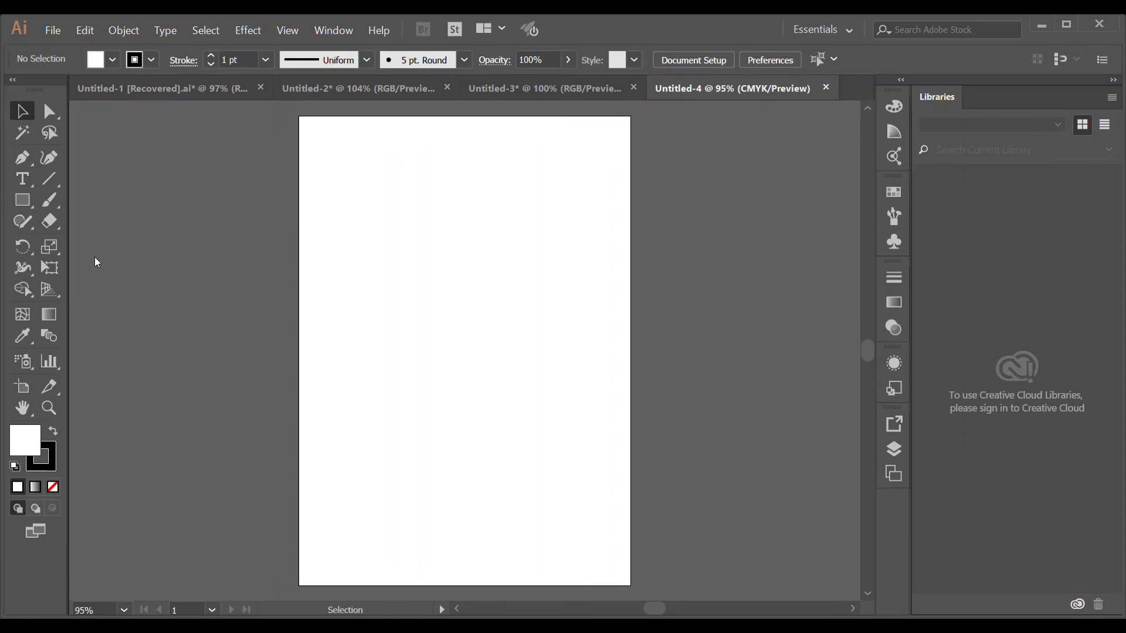
left_click(97, 287)
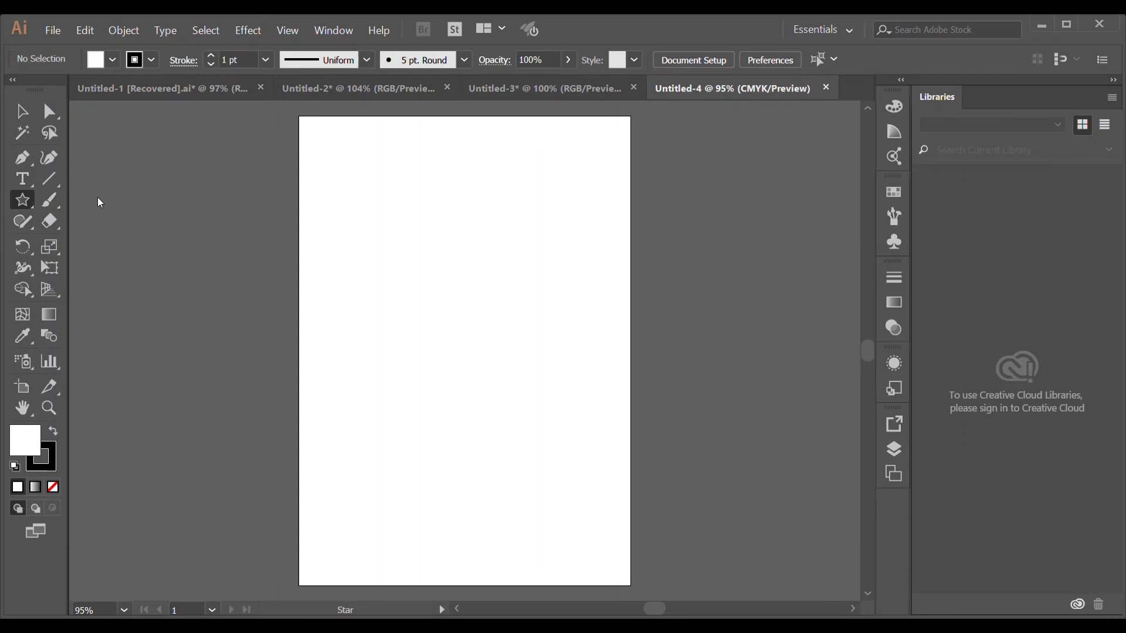
key("m")
left_click_drag(319, 135, 367, 182)
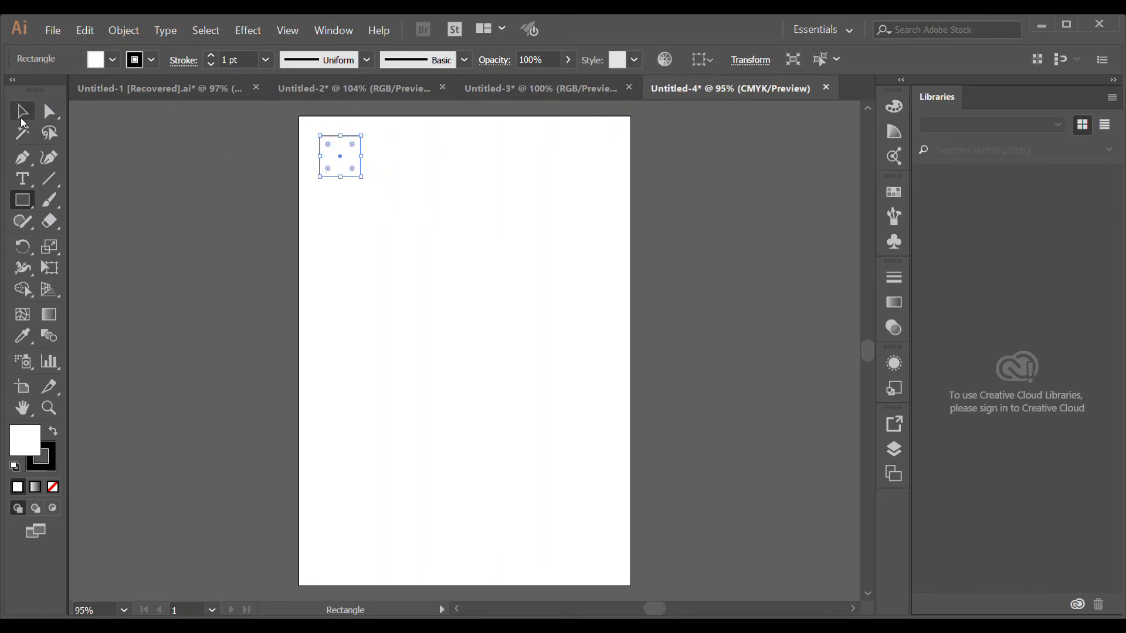
- Rotate the new square 45 degrees into a diamond
left_click(22, 111)
left_click_drag(372, 136, 343, 203)
left_click_drag(343, 198, 342, 196)
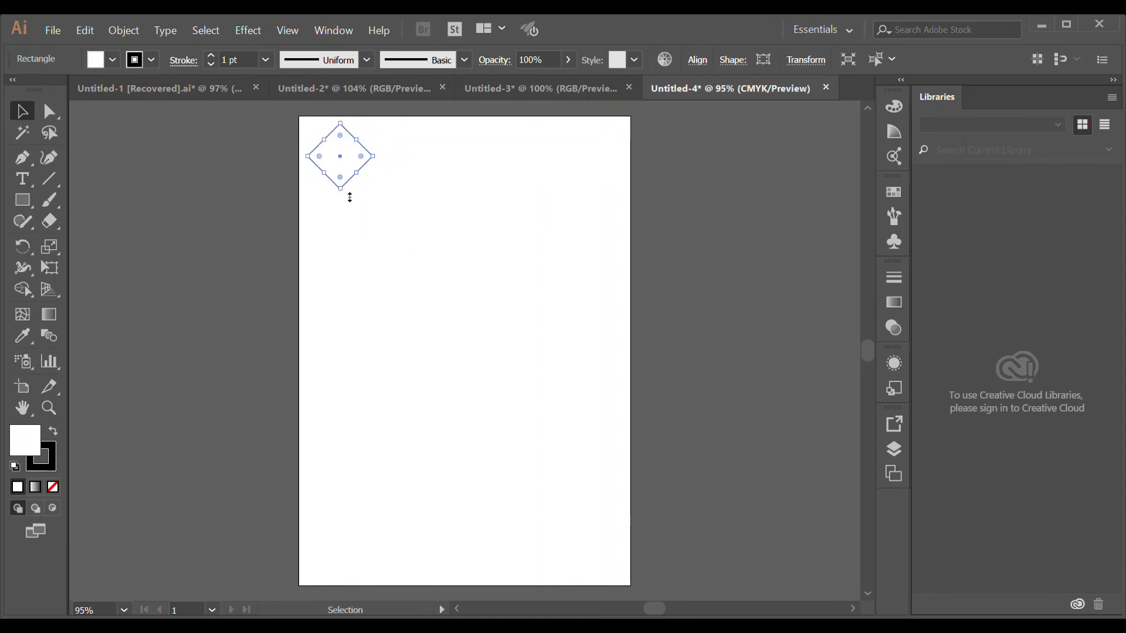
- Create a smaller copy of the diamond centred inside it and fill it black
left_click(391, 224)
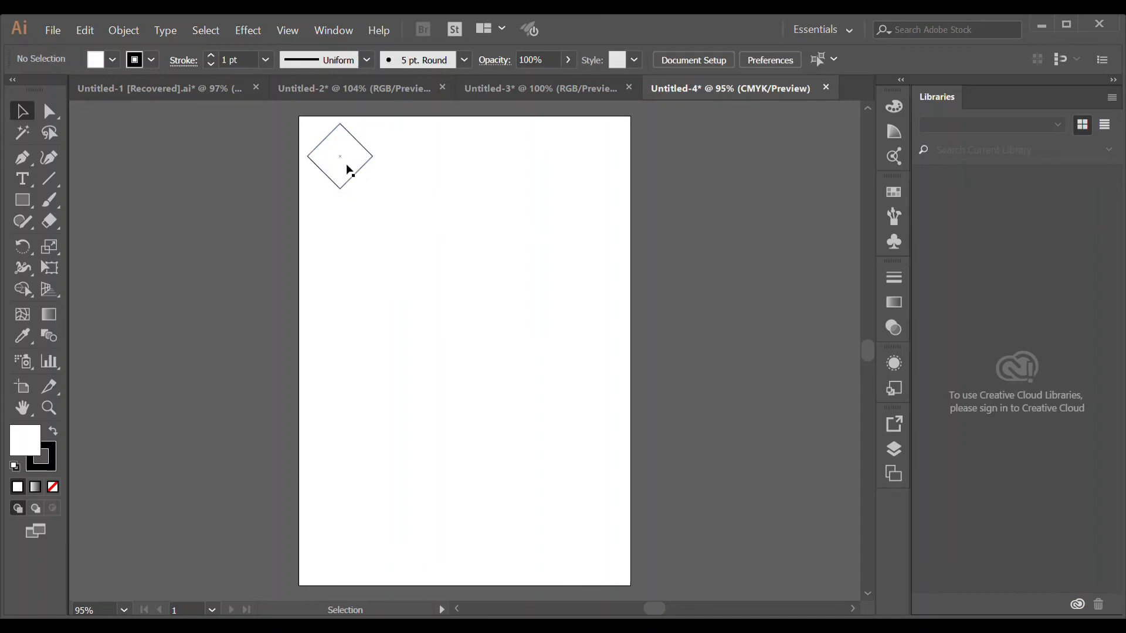
left_click(344, 179)
key("ctrl")
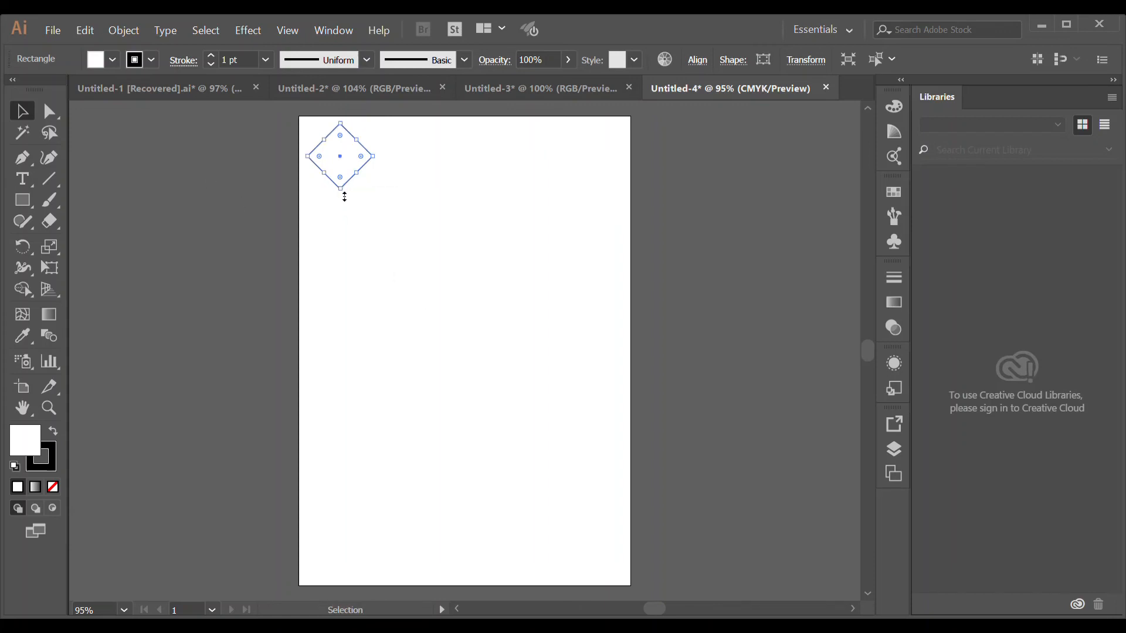
left_click_drag(344, 194, 342, 182)
left_click(734, 211)
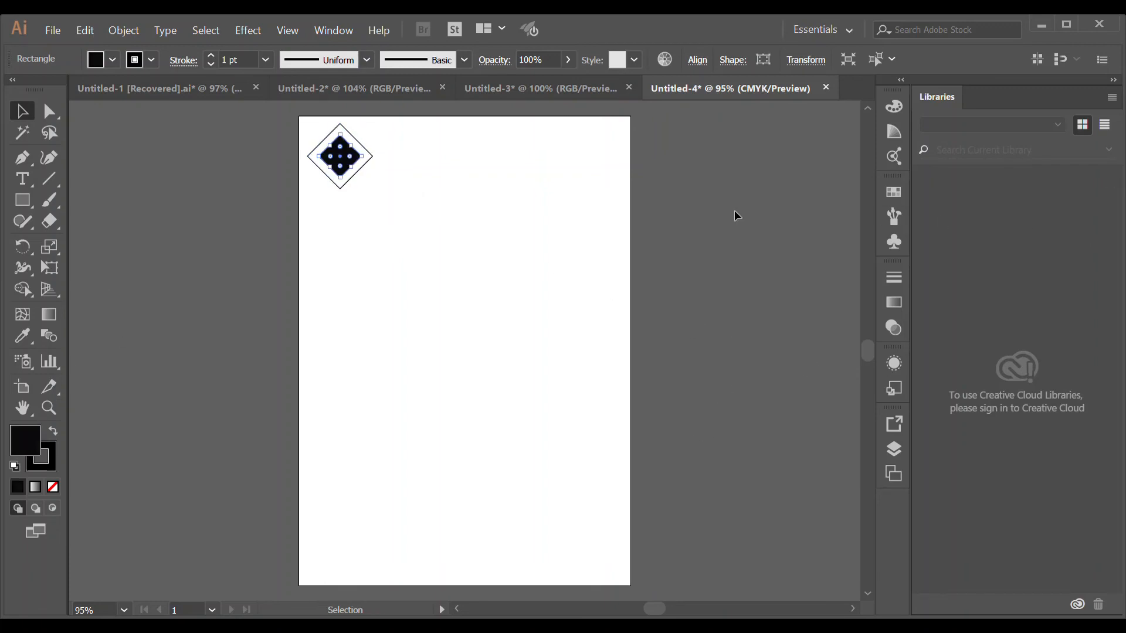
- Copy the nested diamond pair to the right and repeat the copy with Transform Again to fill the top row
left_click(421, 188)
left_click_drag(391, 196, 413, 172)
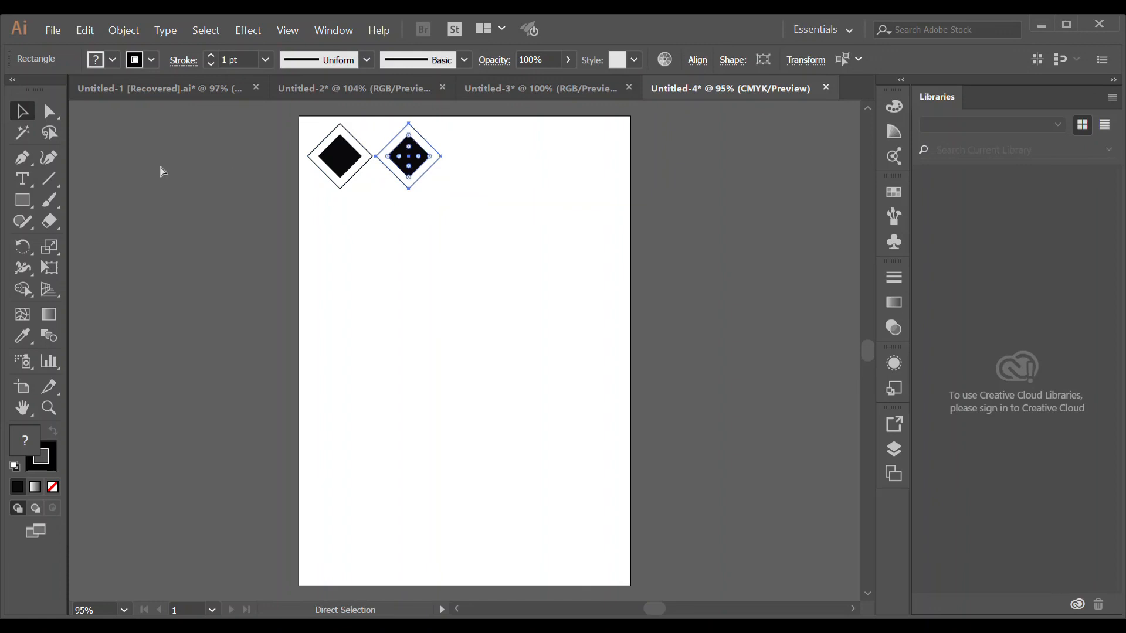
key("ctrl+d")
key("ctrl+d")
key("ctrl+d")
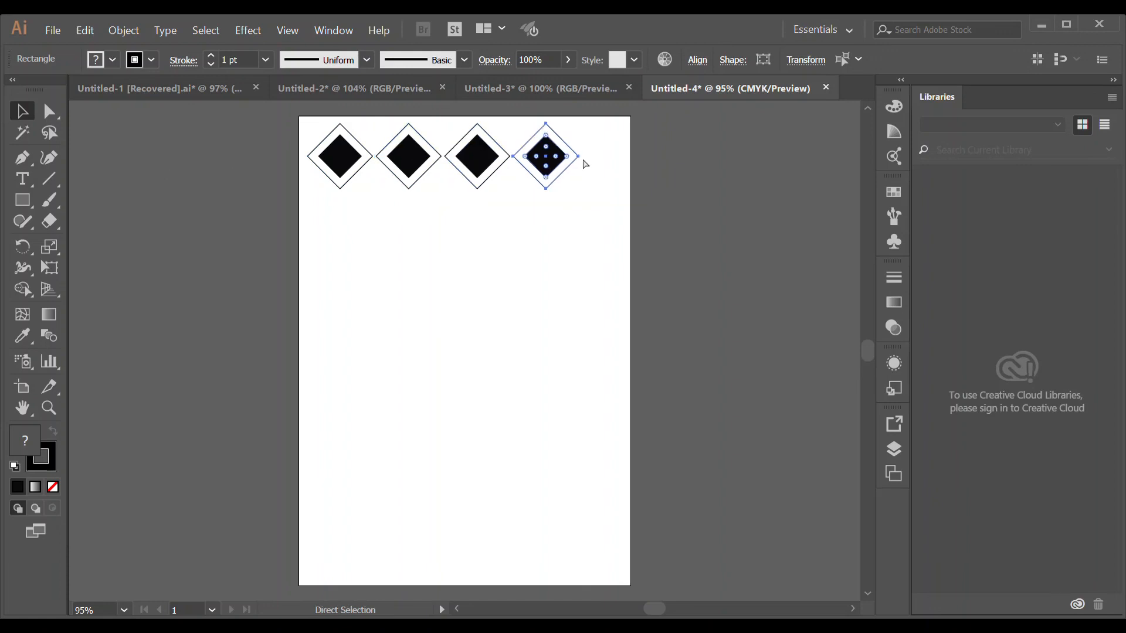
- Copy the whole row straight down and repeat with Transform Again to fill the artboard
left_click_drag(657, 206, 332, 169)
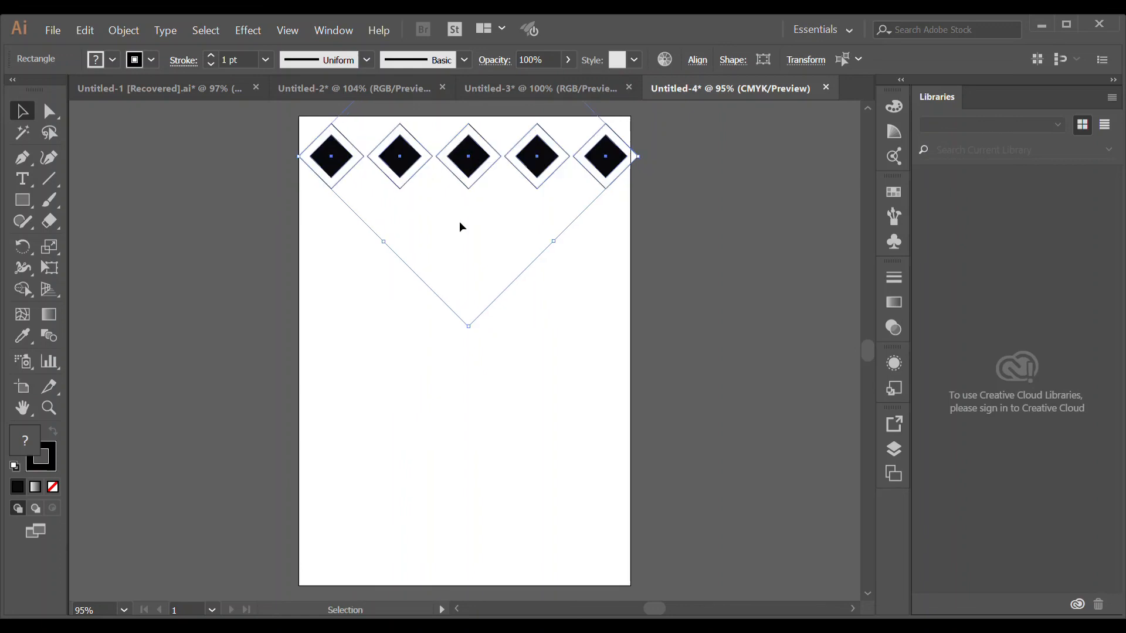
left_click_drag(542, 174, 536, 240)
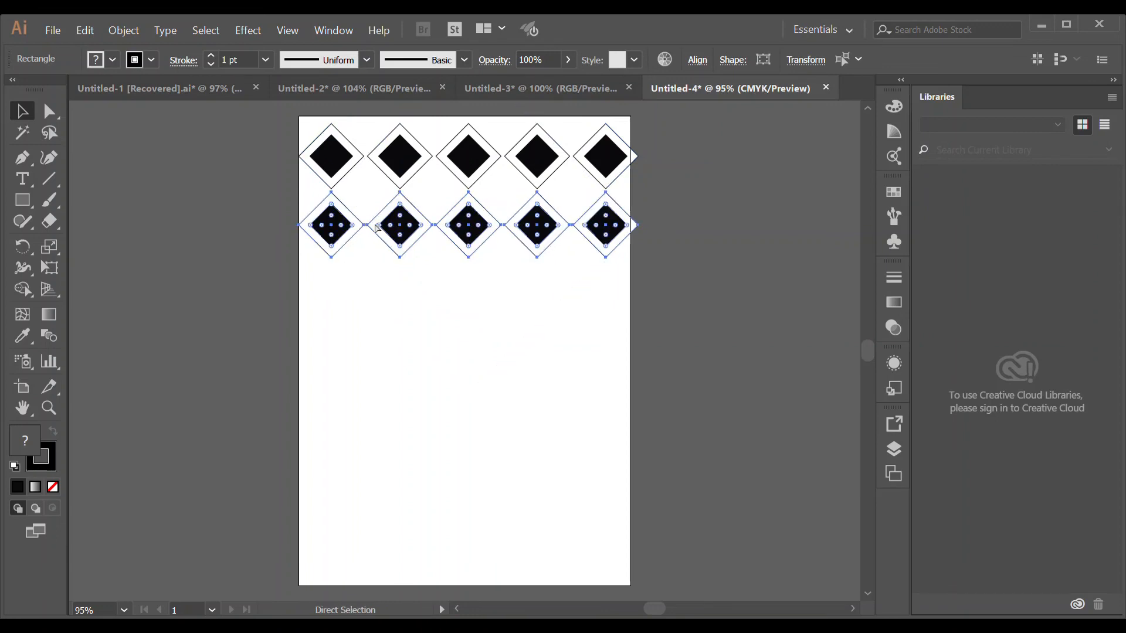
key("ctrl+d")
key("ctrl+d")
key("ctrl+d")
key("ctrl+d")
key("ctrl+d")
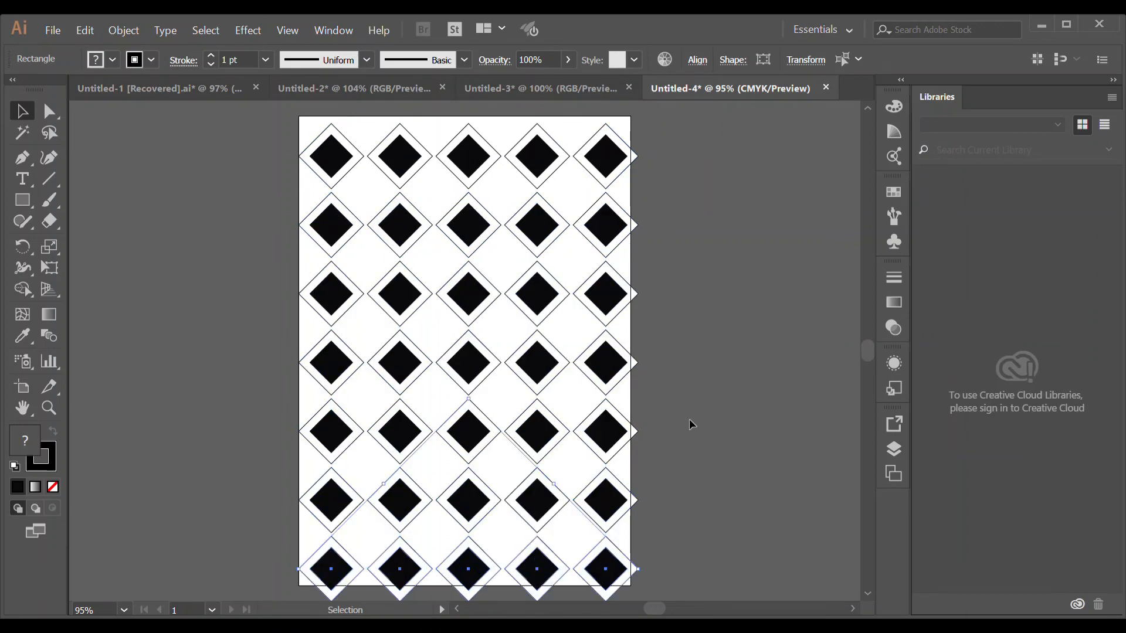
left_click(689, 424)
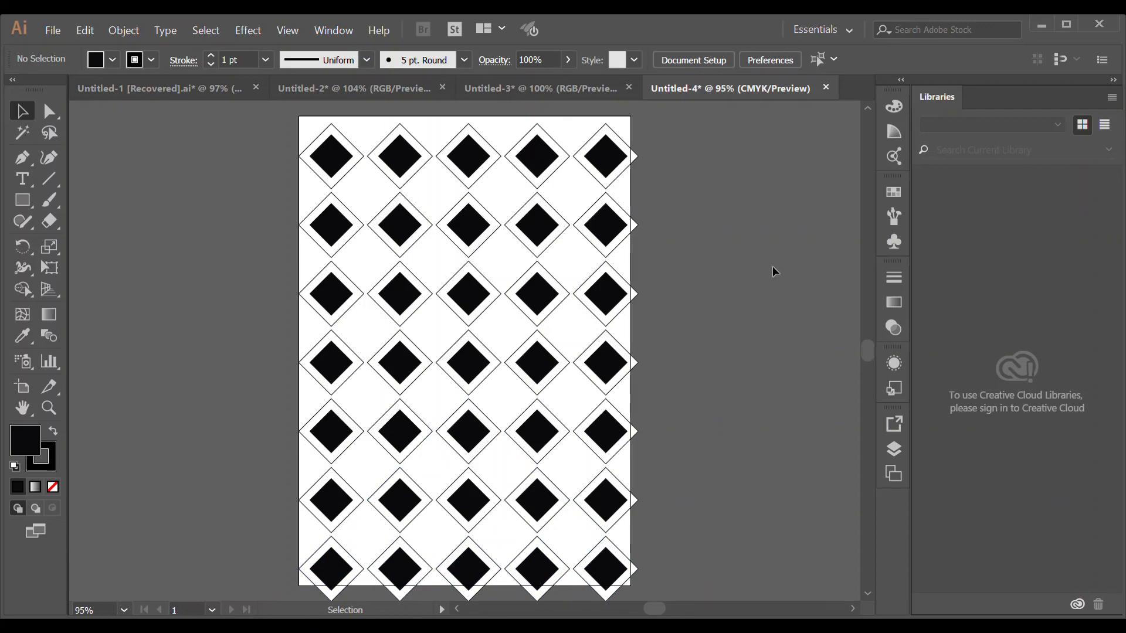